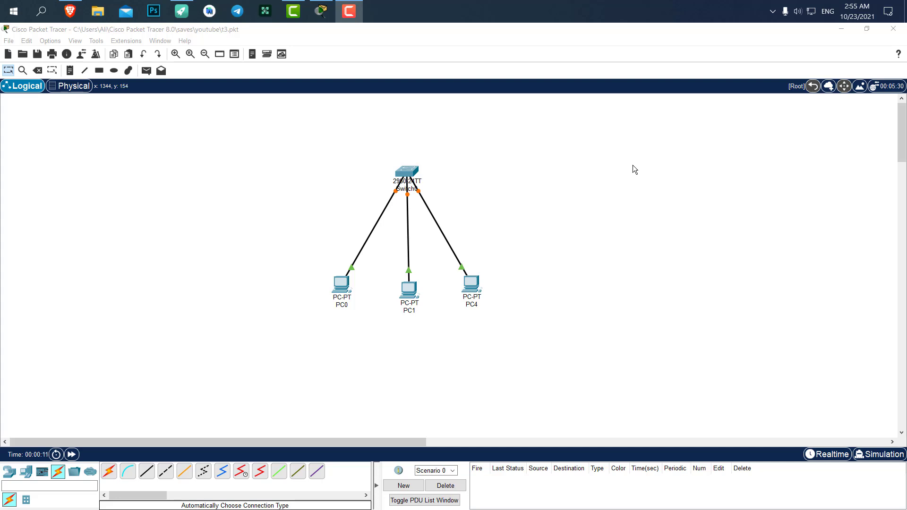
Shift the existing network to the left to make room
{"action": "left_click_drag", "start_coordinate": [574, 143], "coordinate": [348, 278]}
{"action": "left_click_drag", "start_coordinate": [405, 241], "coordinate": [477, 184]}
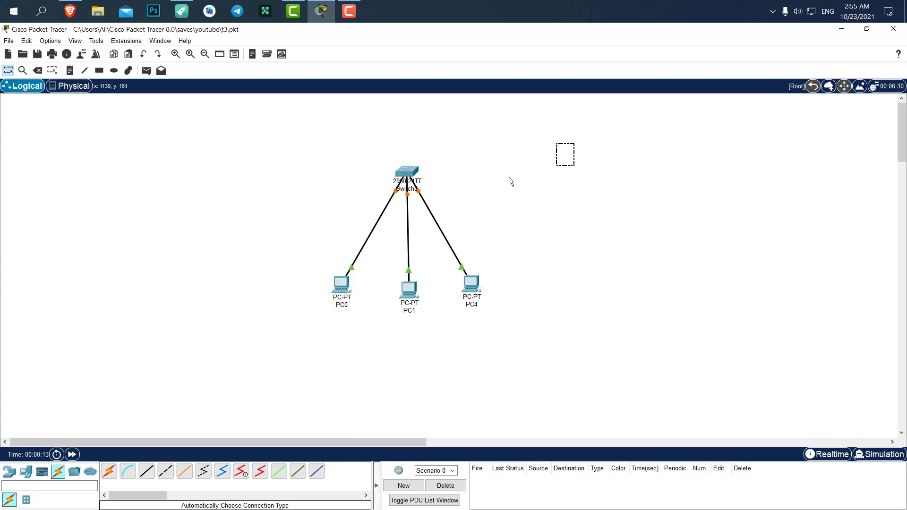
{"action": "left_click_drag", "start_coordinate": [634, 161], "coordinate": [562, 211]}
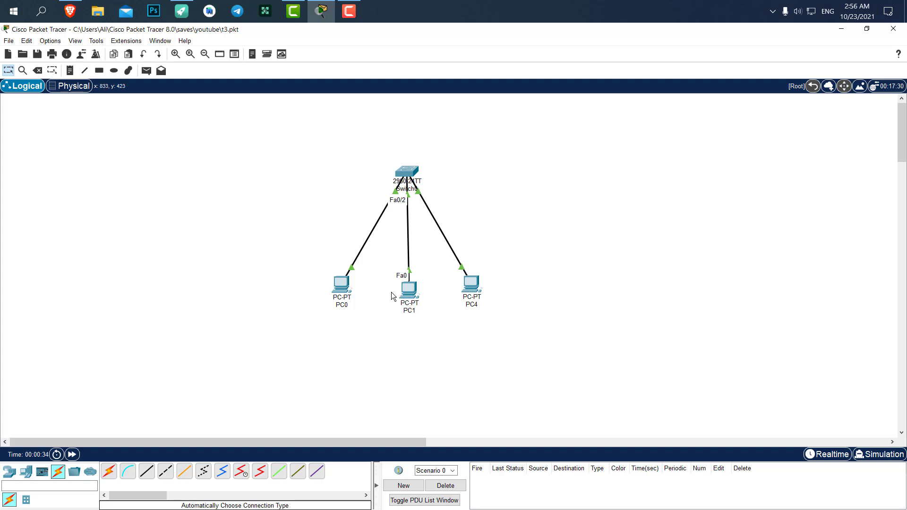
{"action": "left_click_drag", "start_coordinate": [541, 158], "coordinate": [330, 316]}
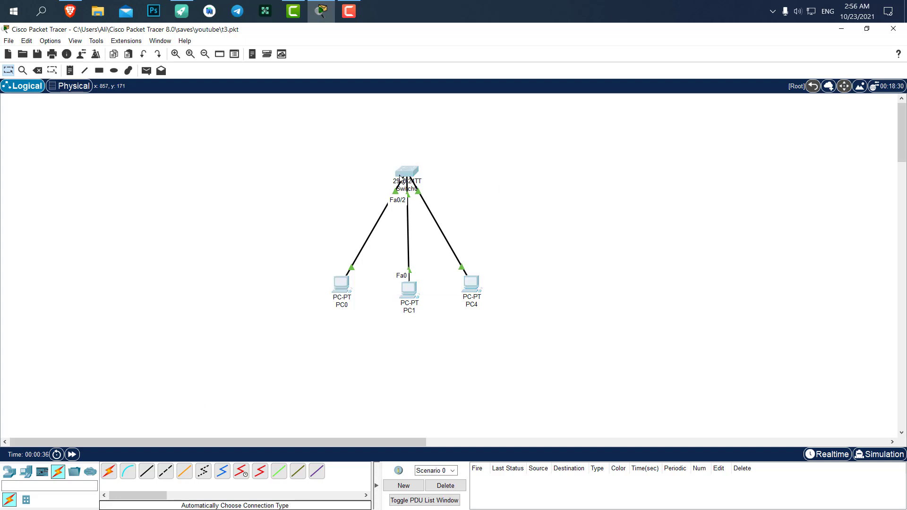
{"action": "left_click_drag", "start_coordinate": [407, 171], "coordinate": [311, 183]}
Place two generic PC-PT computers, PC2 and PC3, side by side
{"action": "left_click", "coordinate": [26, 472]}
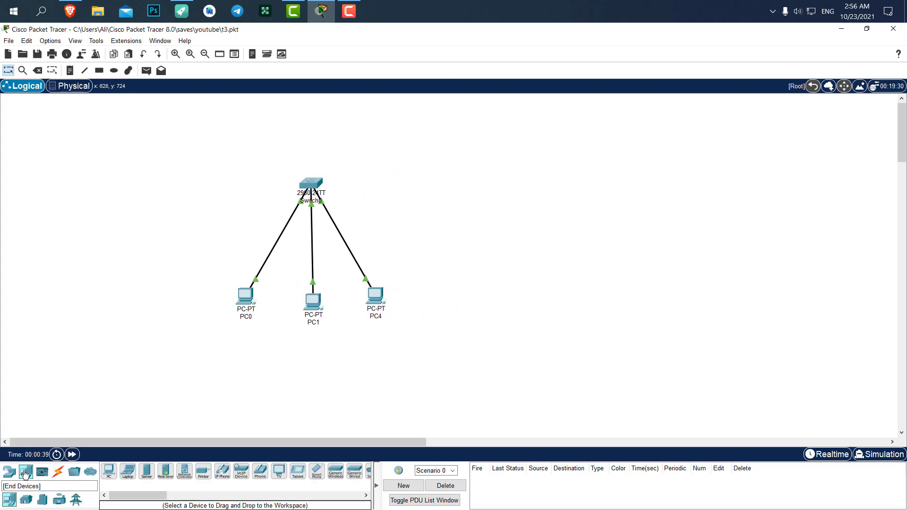
{"action": "left_click", "coordinate": [116, 471]}
{"action": "left_click", "coordinate": [536, 297]}
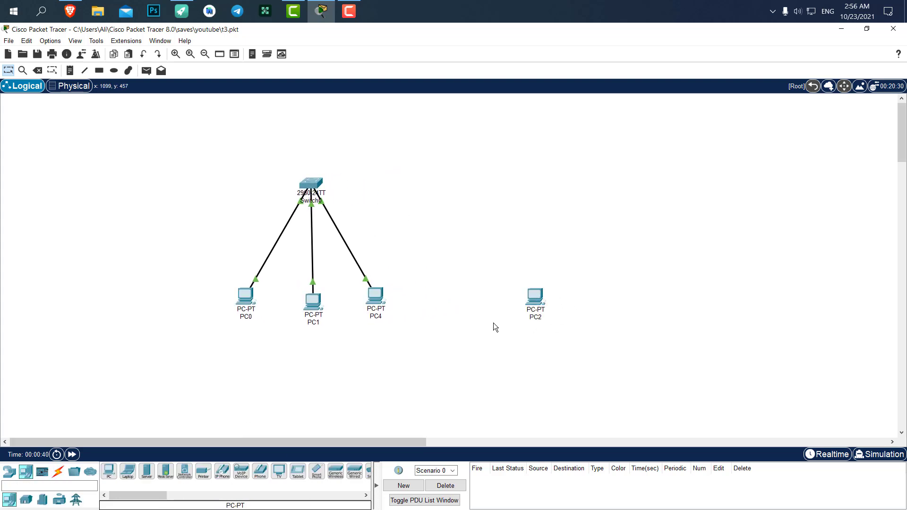
{"action": "left_click", "coordinate": [117, 468]}
{"action": "left_click", "coordinate": [607, 297]}
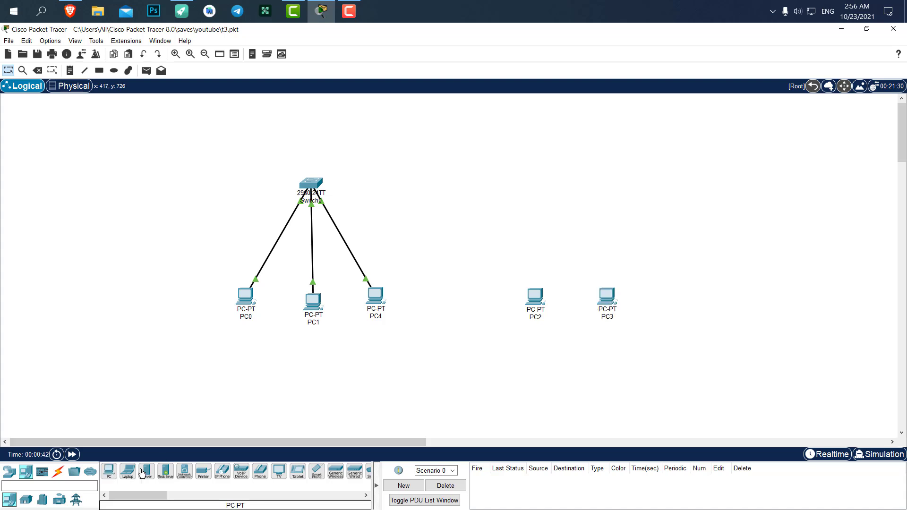
Place a 2960 switch, Switch1, above PC2 and PC3
{"action": "left_click", "coordinate": [22, 501]}
{"action": "left_click", "coordinate": [9, 472]}
{"action": "left_click", "coordinate": [26, 499]}
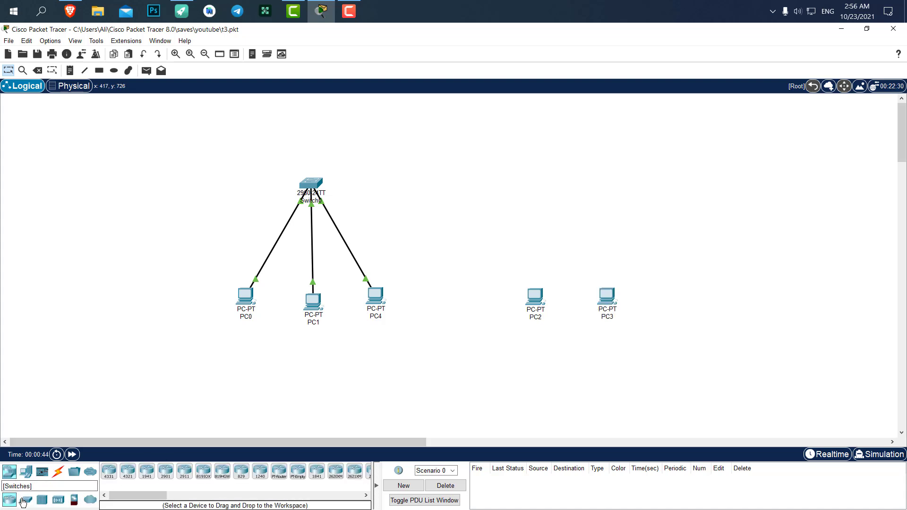
{"action": "left_click", "coordinate": [108, 471]}
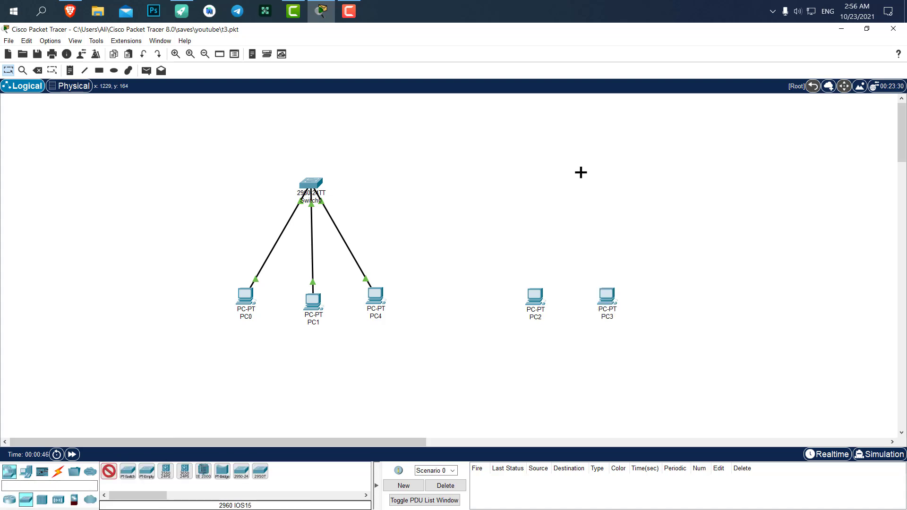
{"action": "left_click", "coordinate": [575, 181]}
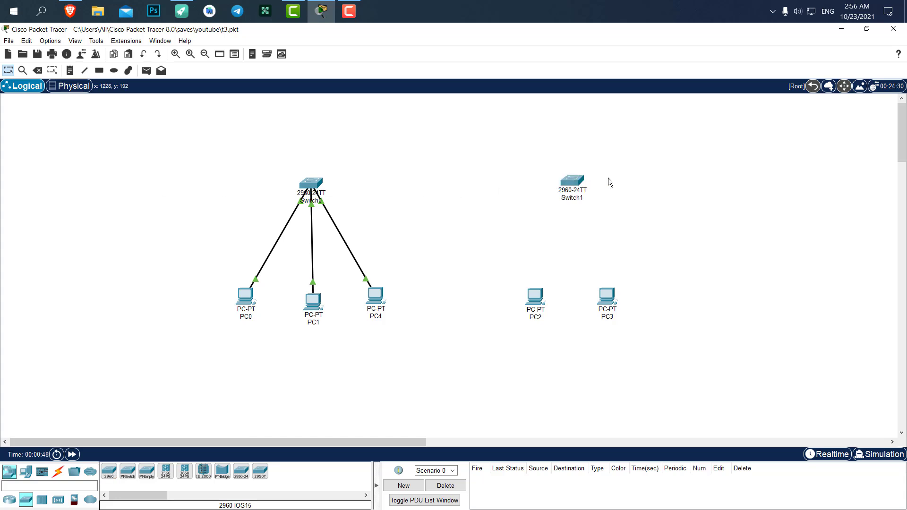
{"action": "left_click_drag", "start_coordinate": [637, 168], "coordinate": [561, 199]}
{"action": "left_click", "coordinate": [580, 183]}
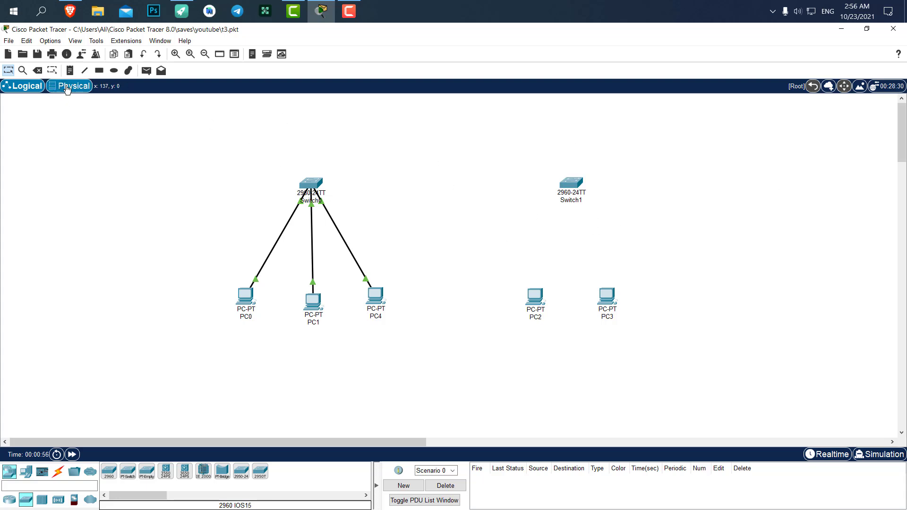
In the physical view, dissolve the City area while keeping Home City
{"action": "left_click", "coordinate": [70, 87]}
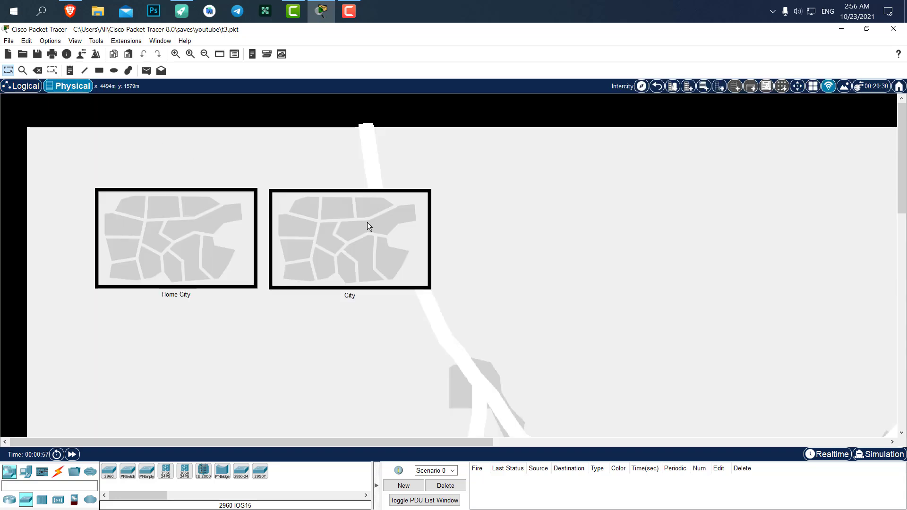
{"action": "left_click_drag", "start_coordinate": [353, 222], "coordinate": [385, 225]}
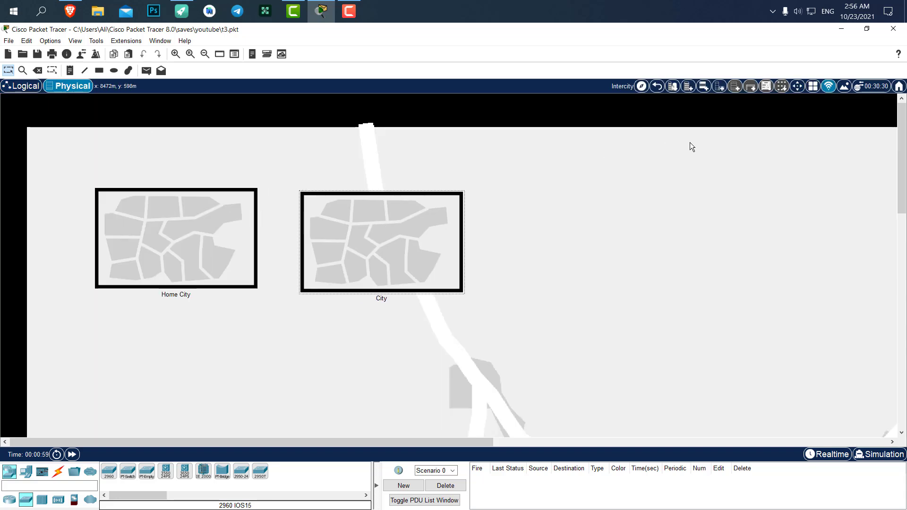
{"action": "key", "text": "Delete"}
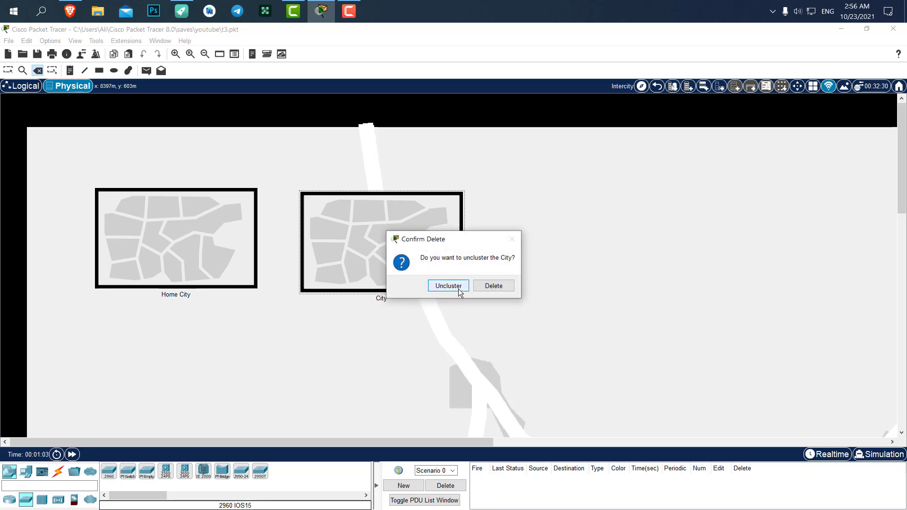
{"action": "left_click", "coordinate": [457, 289]}
{"action": "left_click", "coordinate": [214, 210]}
{"action": "left_click", "coordinate": [499, 286]}
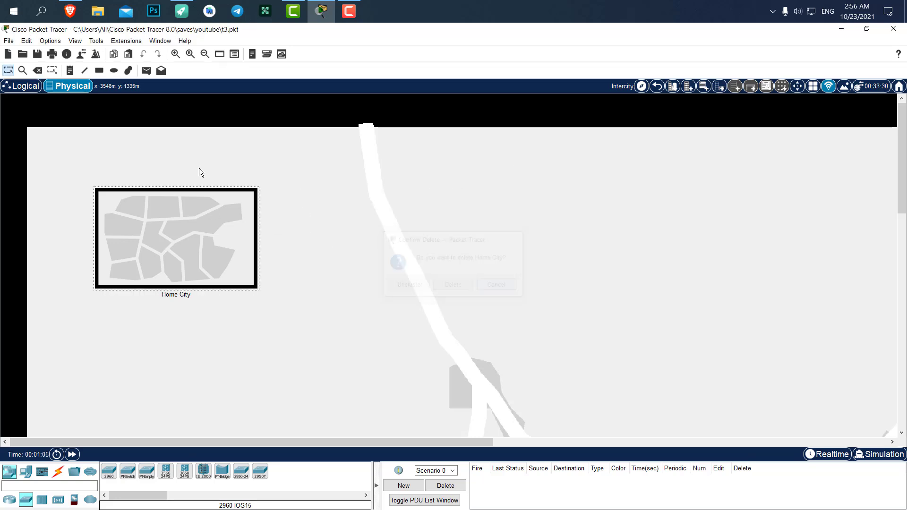
{"action": "left_click", "coordinate": [177, 224]}
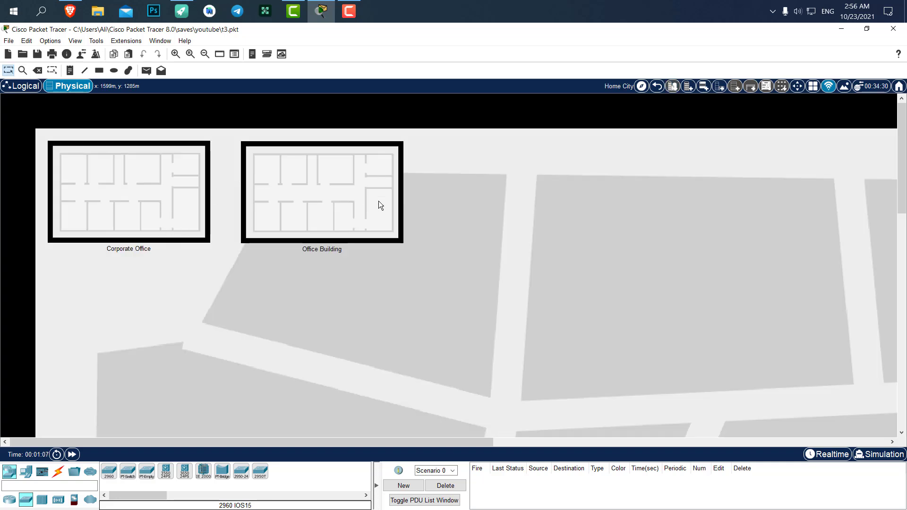
Dissolve the Office Building area, keeping its contents
{"action": "left_click_drag", "start_coordinate": [393, 210], "coordinate": [417, 212]}
{"action": "key", "text": "Delete"}
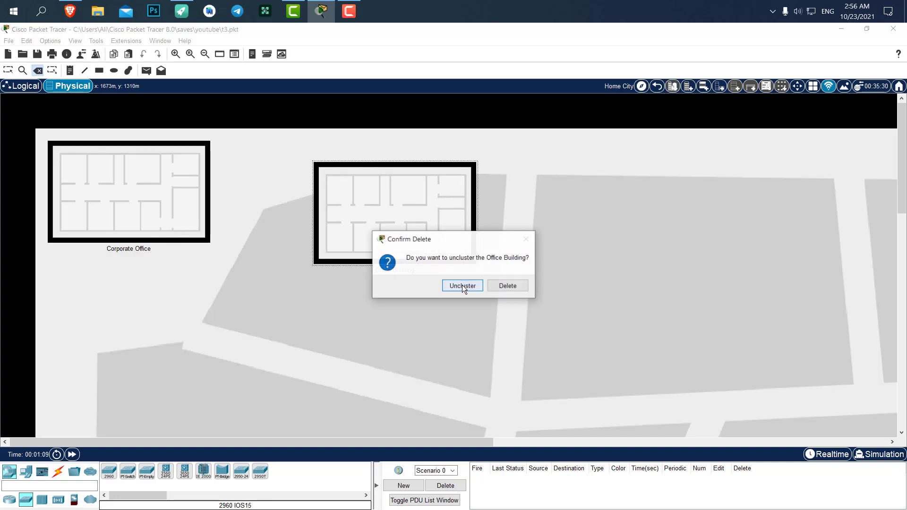
{"action": "left_click", "coordinate": [463, 285]}
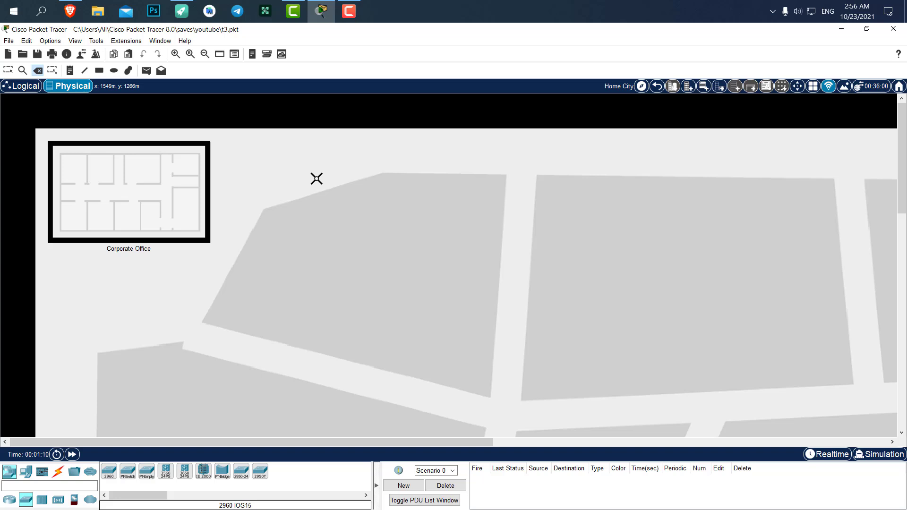
Inside Corporate Office, move PC2 and PC3 right and PC1 beside the Main Wiring Closet
{"action": "left_click", "coordinate": [9, 72]}
{"action": "left_click", "coordinate": [160, 197]}
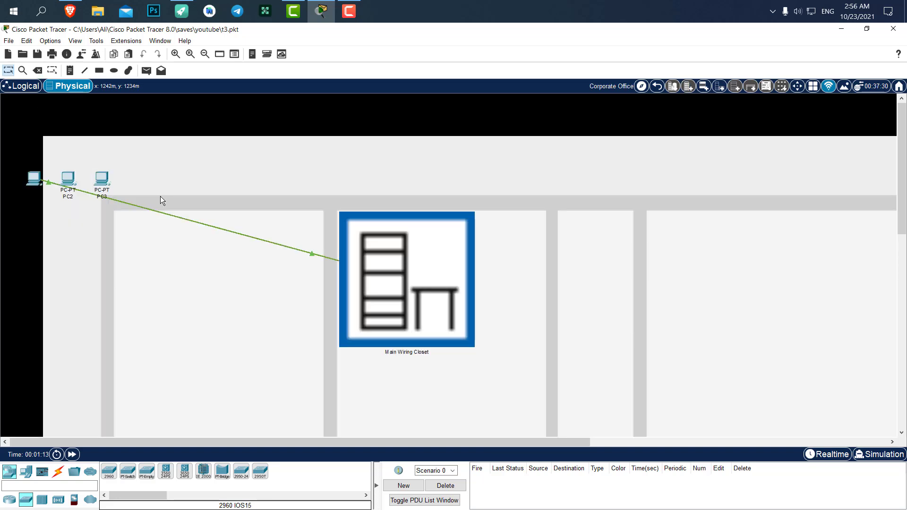
{"action": "left_click_drag", "start_coordinate": [175, 161], "coordinate": [668, 195]}
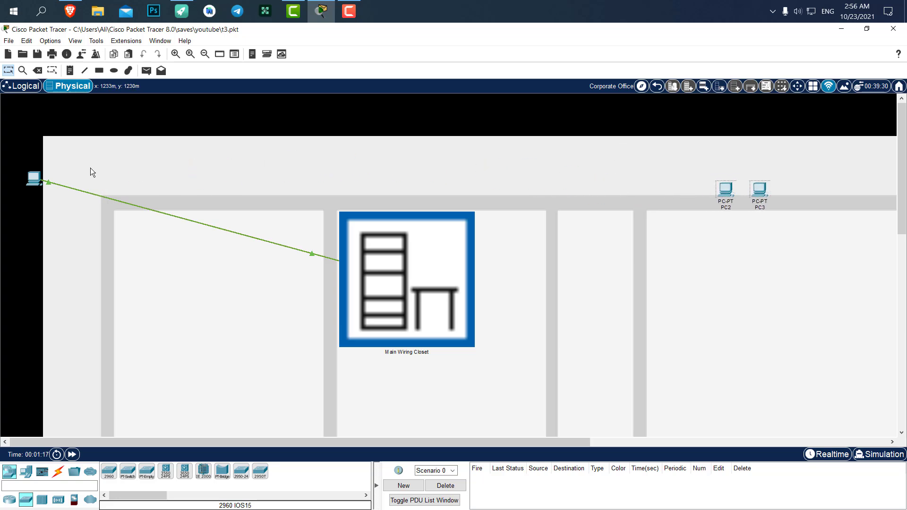
{"action": "left_click_drag", "start_coordinate": [34, 171], "coordinate": [239, 163]}
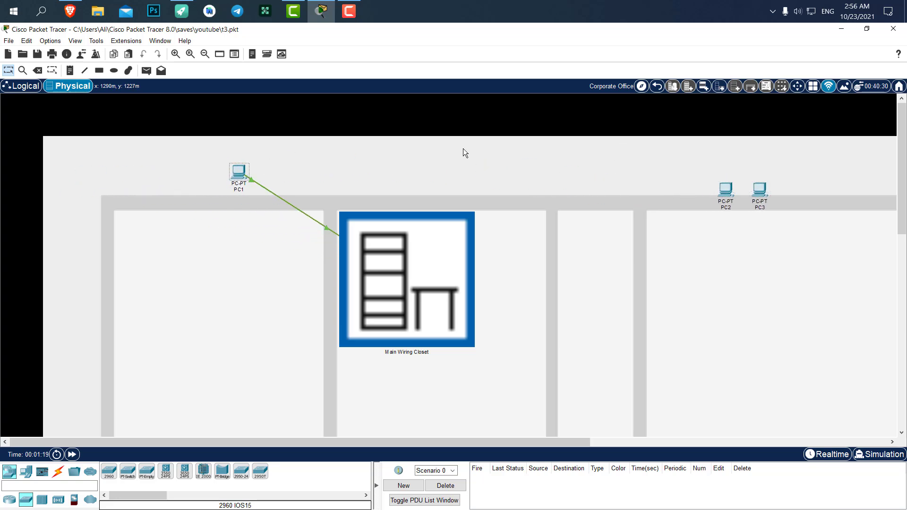
{"action": "left_click", "coordinate": [22, 87]}
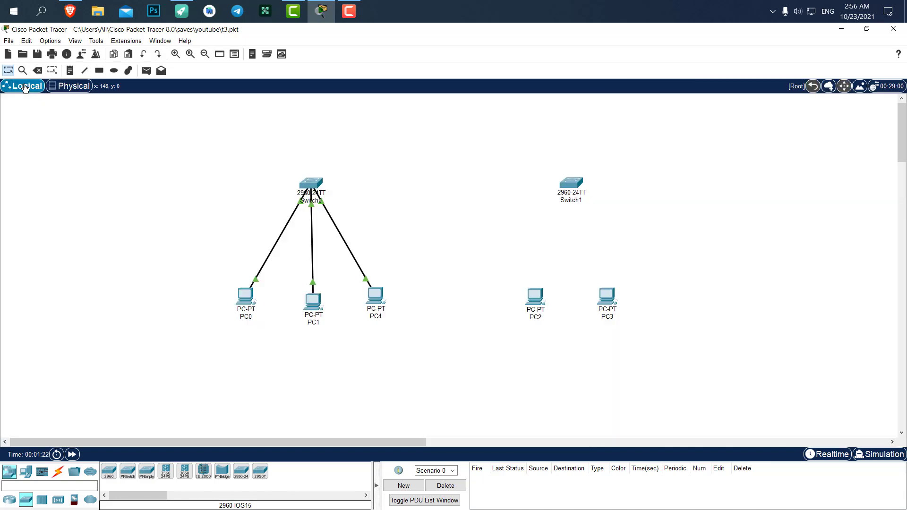
{"action": "left_click", "coordinate": [70, 86]}
{"action": "left_click", "coordinate": [423, 248]}
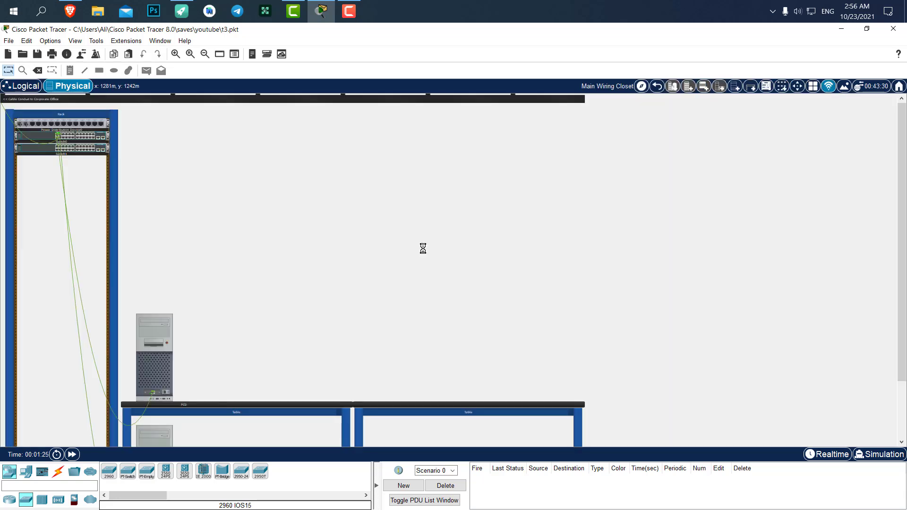
{"action": "scroll", "coordinate": [355, 245], "scroll_direction": "down", "scroll_amount": 3}
{"action": "scroll", "coordinate": [188, 260], "scroll_direction": "up", "scroll_amount": 2}
{"action": "scroll", "coordinate": [238, 236], "scroll_direction": "up", "scroll_amount": 1}
{"action": "left_click", "coordinate": [22, 86]}
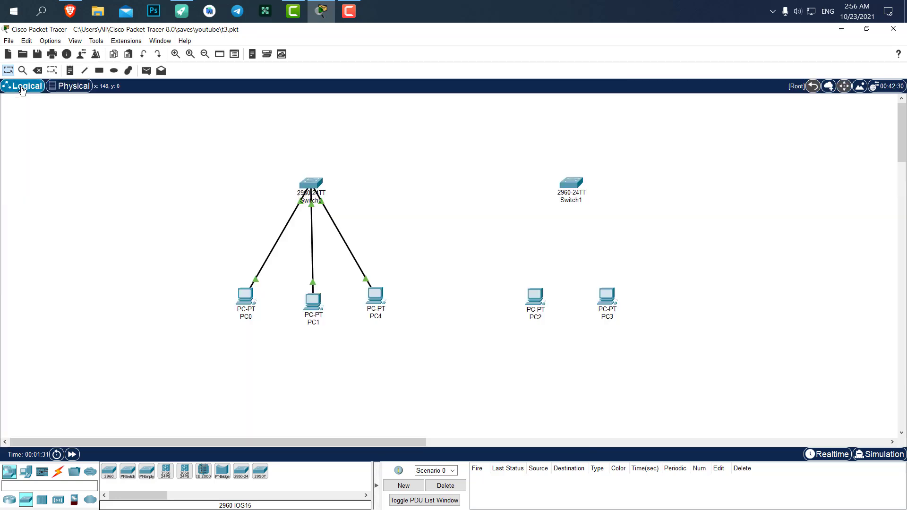
{"action": "left_click", "coordinate": [73, 86]}
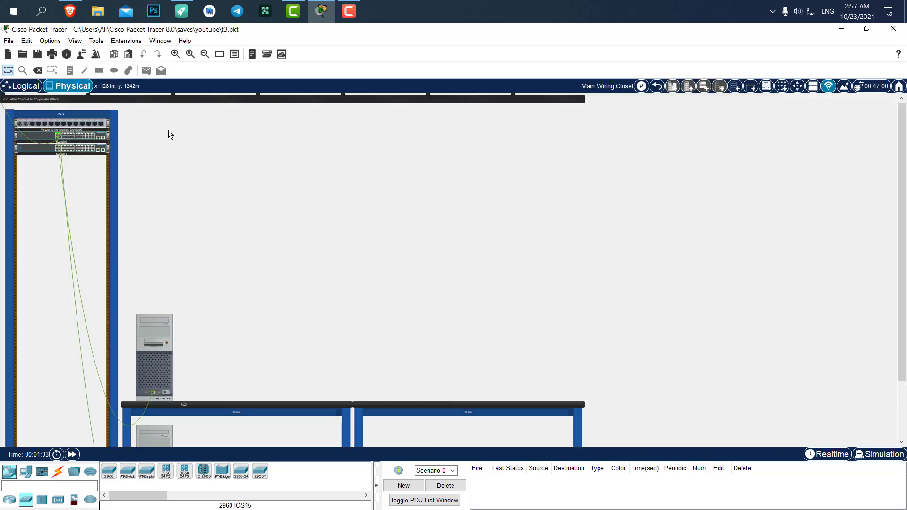
{"action": "left_click", "coordinate": [657, 87]}
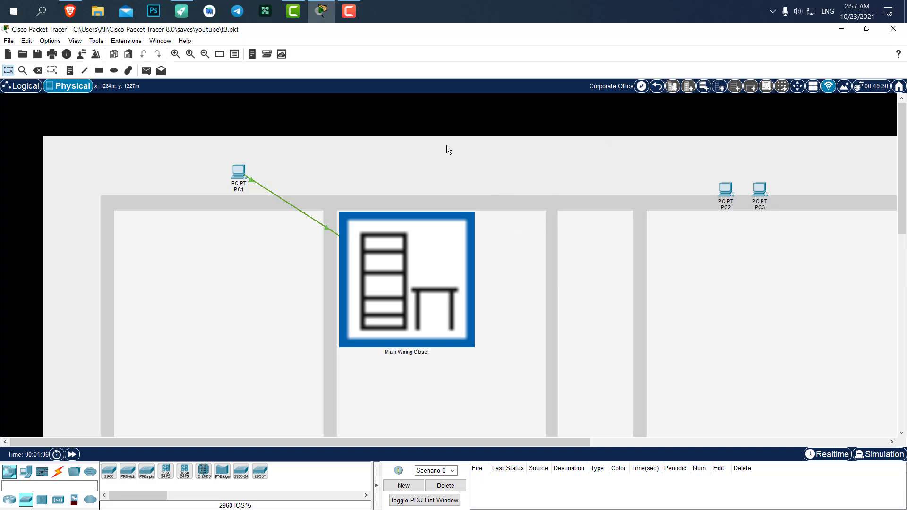
Create a new Wiring Closet left of the Main Wiring Closet
{"action": "scroll", "coordinate": [622, 228], "scroll_direction": "down", "scroll_amount": 3}
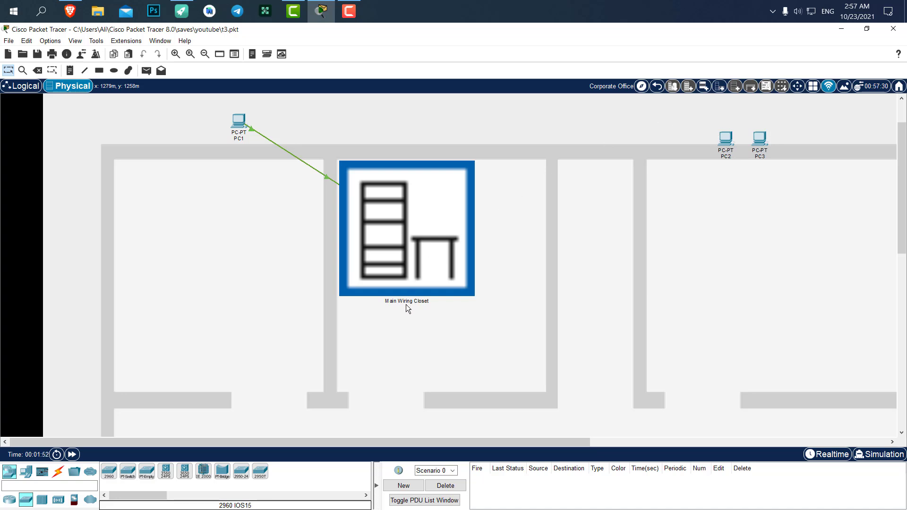
{"action": "left_click", "coordinate": [720, 87]}
{"action": "left_click_drag", "start_coordinate": [106, 168], "coordinate": [202, 280]}
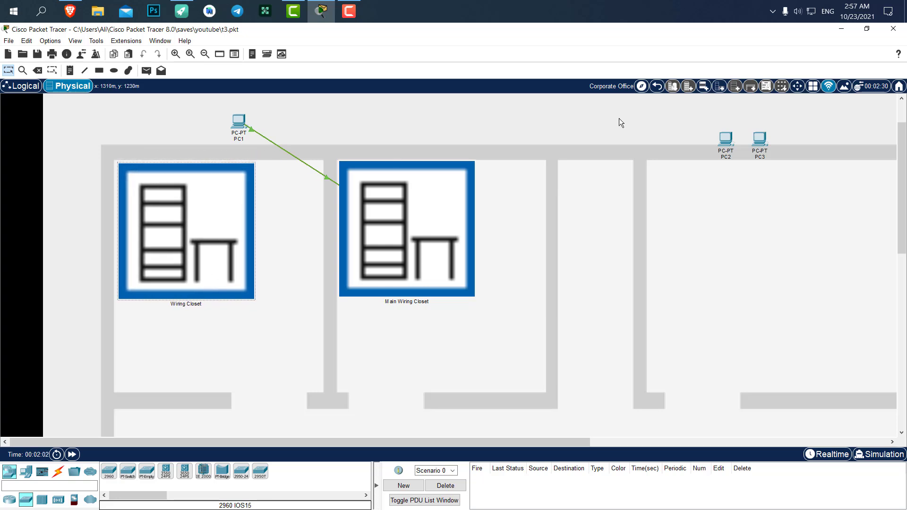
Move PC2 and PC3 down and left into the right-hand room
{"action": "left_click", "coordinate": [644, 106]}
{"action": "left_click_drag", "start_coordinate": [712, 118], "coordinate": [802, 163]}
{"action": "left_click_drag", "start_coordinate": [719, 143], "coordinate": [621, 219]}
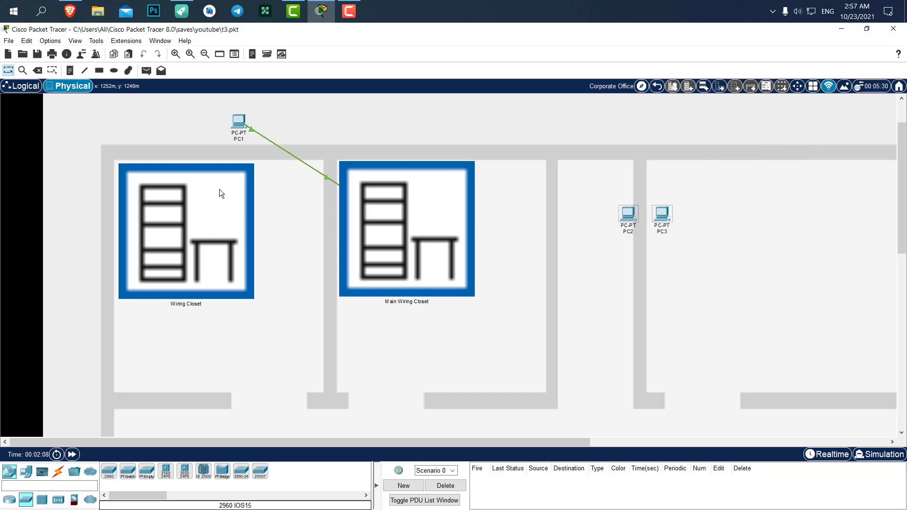
In Physical Locations, move PC3 and Switch1 from the Main Wiring Closet into the new Wiring Closet
{"action": "left_click", "coordinate": [641, 87]}
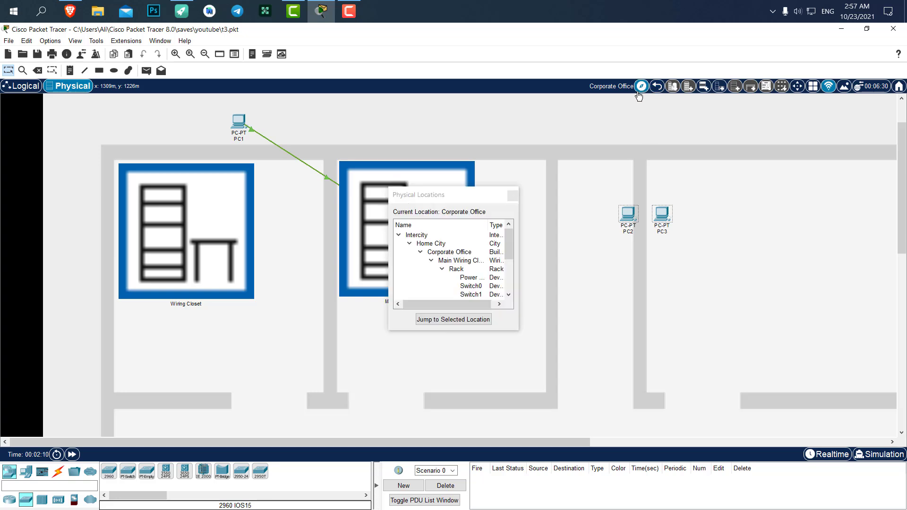
{"action": "left_click", "coordinate": [523, 336]}
{"action": "left_click_drag", "start_coordinate": [522, 336], "coordinate": [598, 418]}
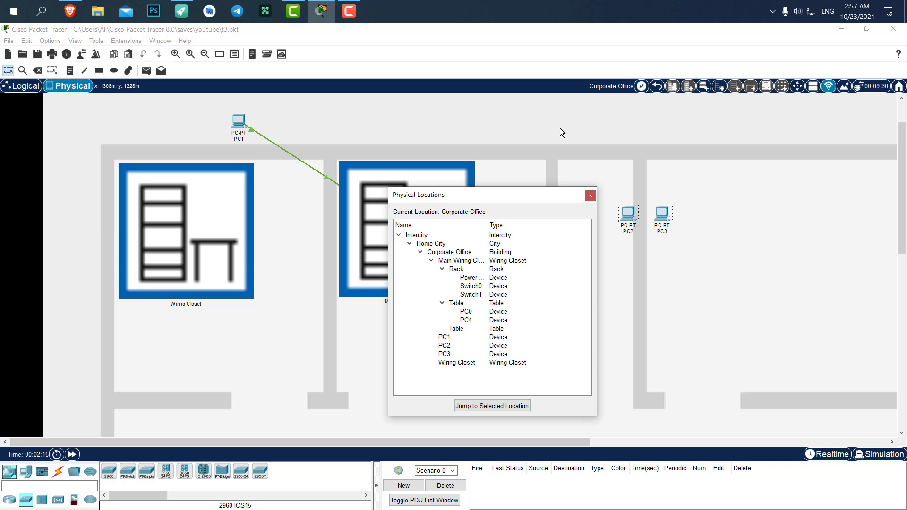
{"action": "left_click_drag", "start_coordinate": [459, 198], "coordinate": [458, 123]}
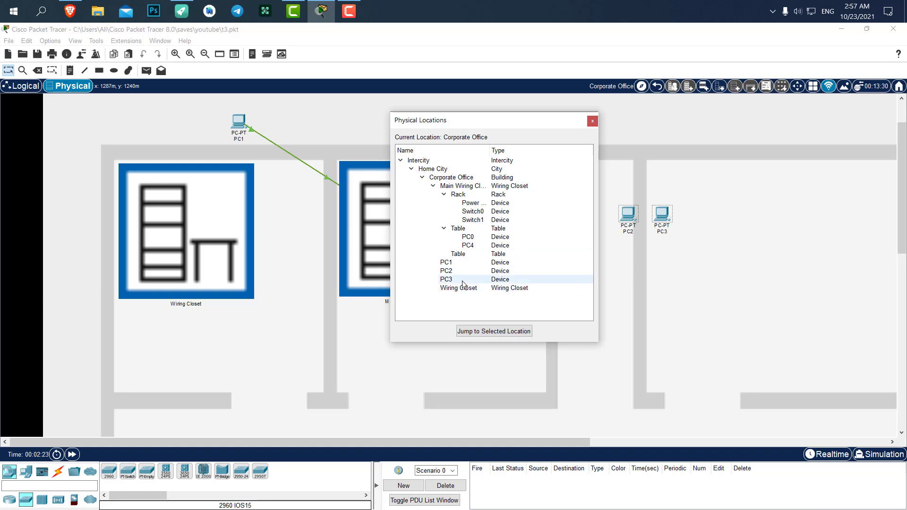
{"action": "left_click_drag", "start_coordinate": [452, 283], "coordinate": [455, 283]}
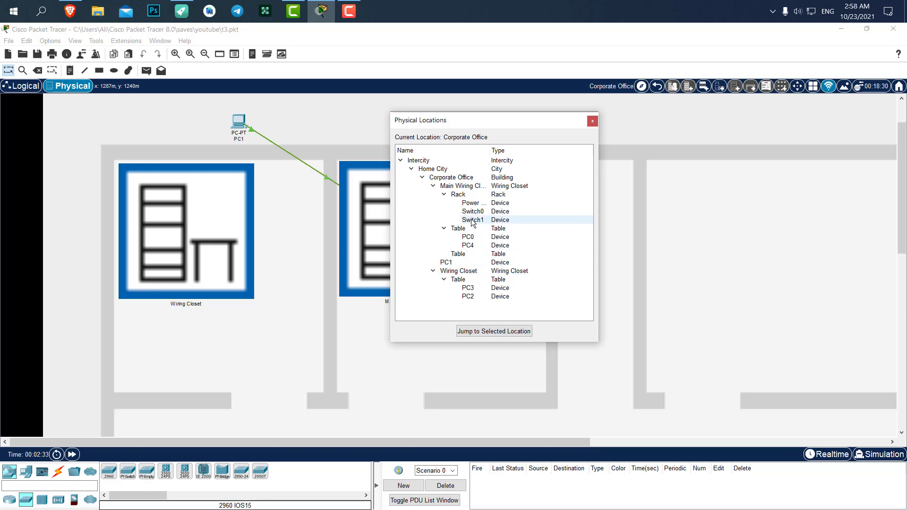
{"action": "left_click_drag", "start_coordinate": [473, 222], "coordinate": [475, 266]}
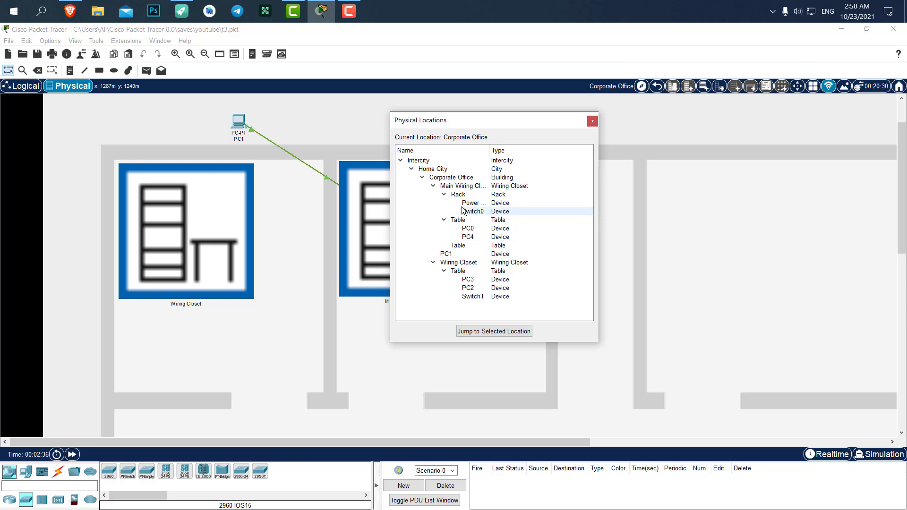
Create a rack in the Wiring Closet, mount Switch1 in it, then return to Corporate Office
{"action": "left_click", "coordinate": [593, 121]}
{"action": "left_click", "coordinate": [175, 236]}
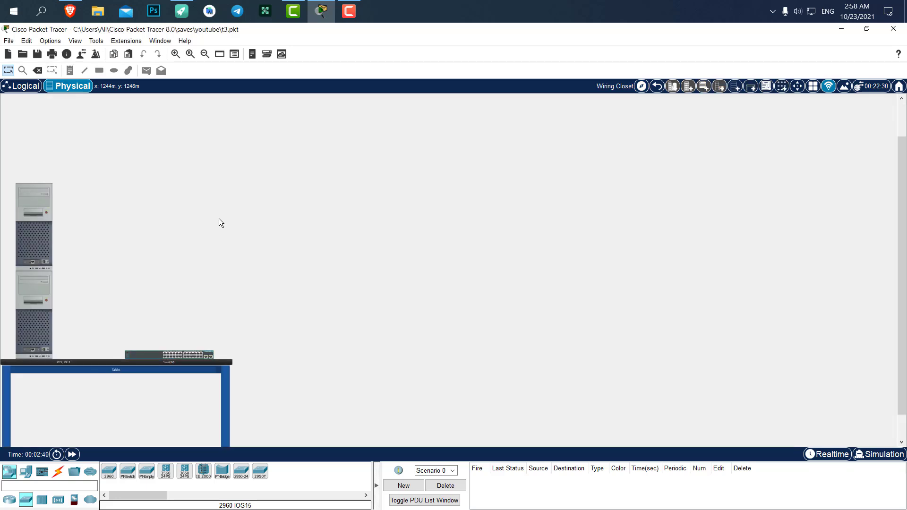
{"action": "left_click", "coordinate": [735, 87]}
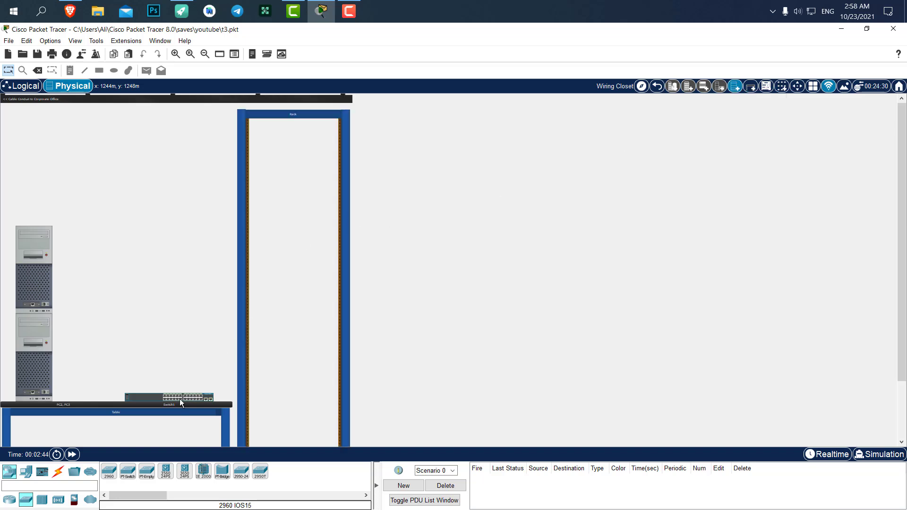
{"action": "left_click_drag", "start_coordinate": [180, 402], "coordinate": [294, 137]}
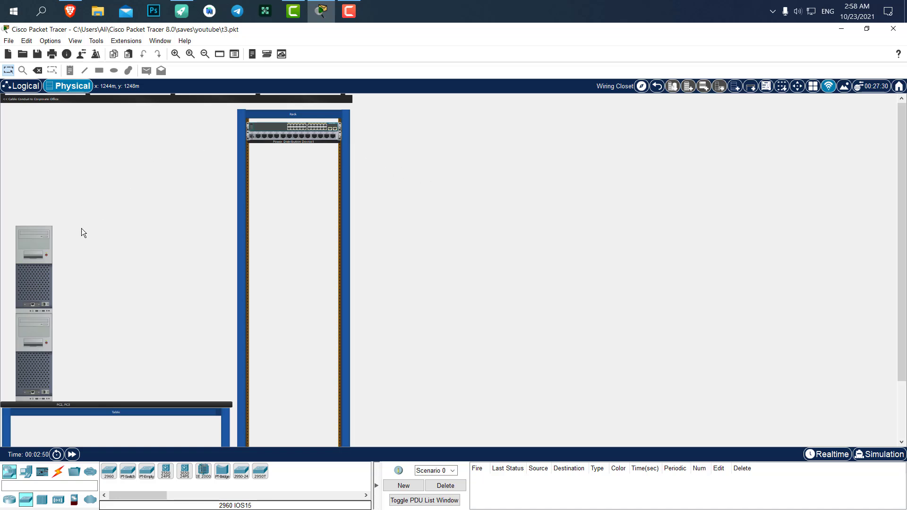
{"action": "left_click", "coordinate": [23, 86]}
{"action": "left_click", "coordinate": [91, 85]}
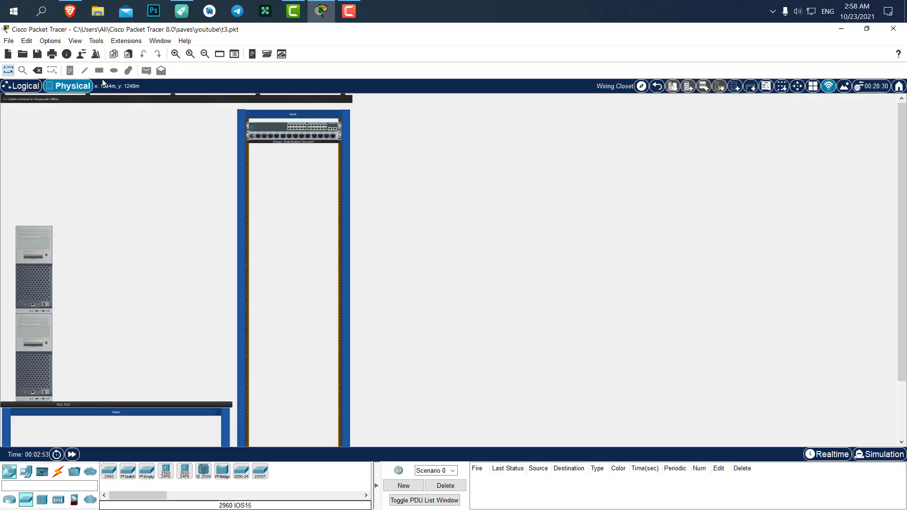
{"action": "left_click", "coordinate": [656, 85]}
Move PC1 onto the Main Wiring Closet table, then nudge both closet icons on the floor plan
{"action": "left_click", "coordinate": [641, 85]}
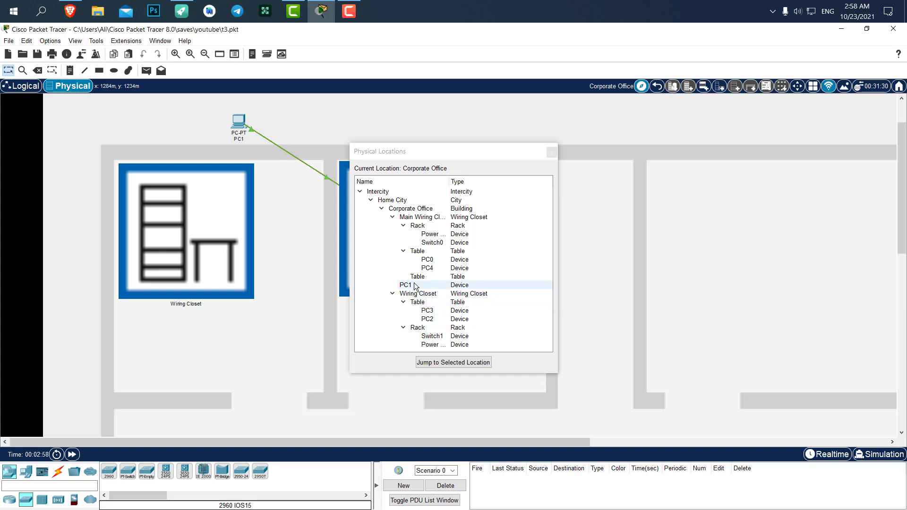
{"action": "left_click_drag", "start_coordinate": [406, 285], "coordinate": [420, 219]}
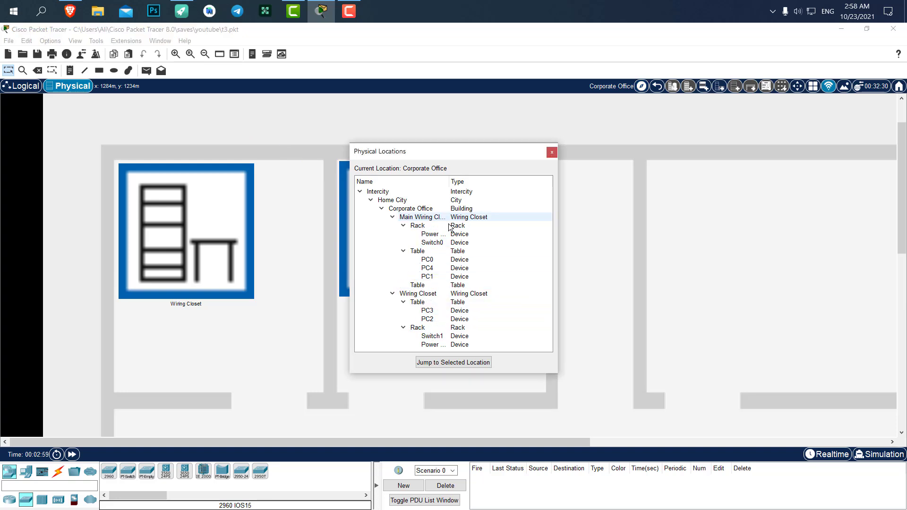
{"action": "left_click_drag", "start_coordinate": [463, 151], "coordinate": [624, 142]}
{"action": "left_click", "coordinate": [713, 144]}
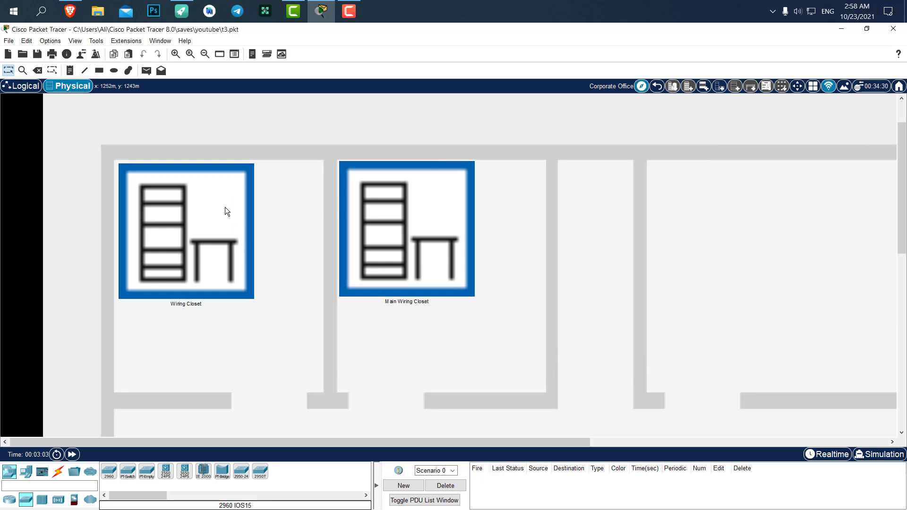
{"action": "left_click_drag", "start_coordinate": [225, 206], "coordinate": [223, 204]}
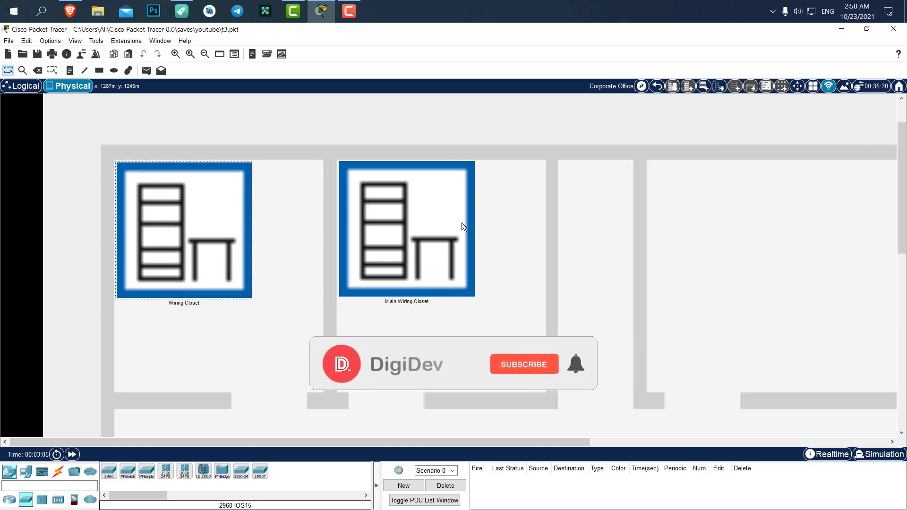
{"action": "left_click_drag", "start_coordinate": [460, 222], "coordinate": [441, 217]}
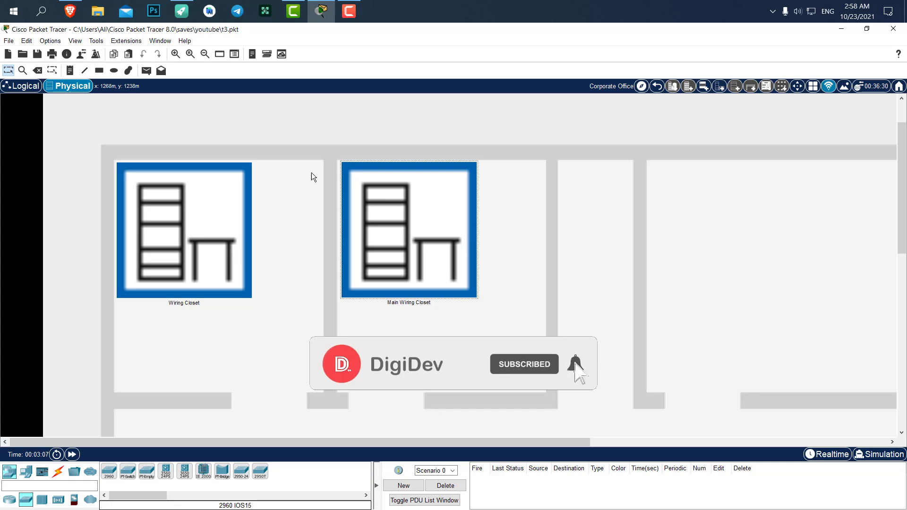
Return to the Logical workspace showing Switch0, Switch1 and all five PCs
{"action": "left_click", "coordinate": [25, 87]}
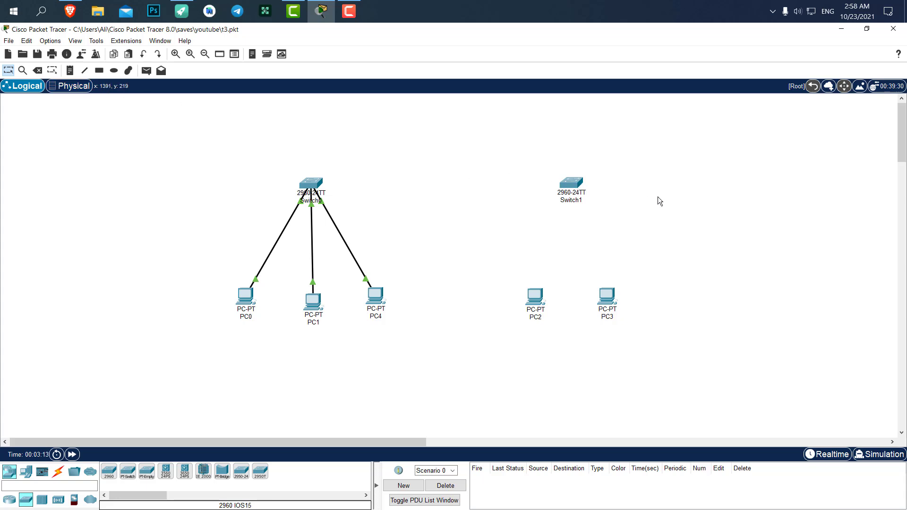
{"action": "left_click", "coordinate": [73, 86]}
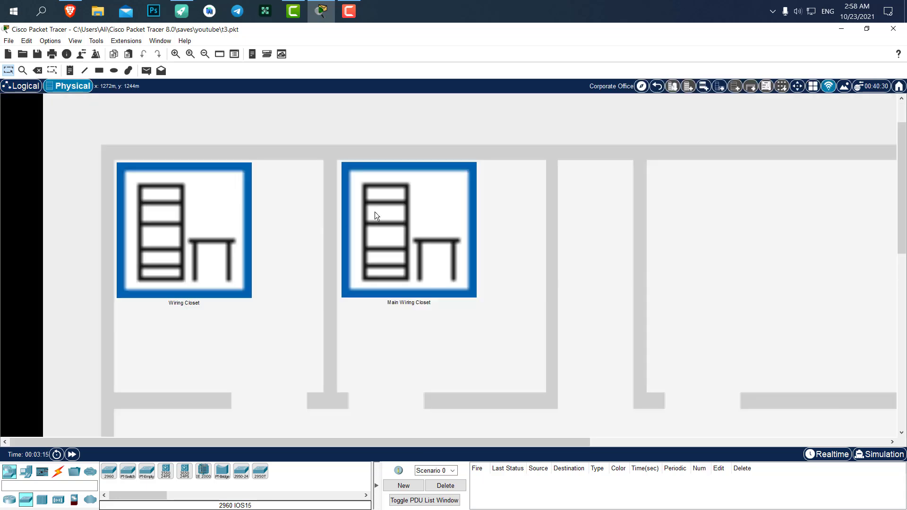
{"action": "key", "text": "shift+l"}
{"action": "left_click", "coordinate": [21, 86]}
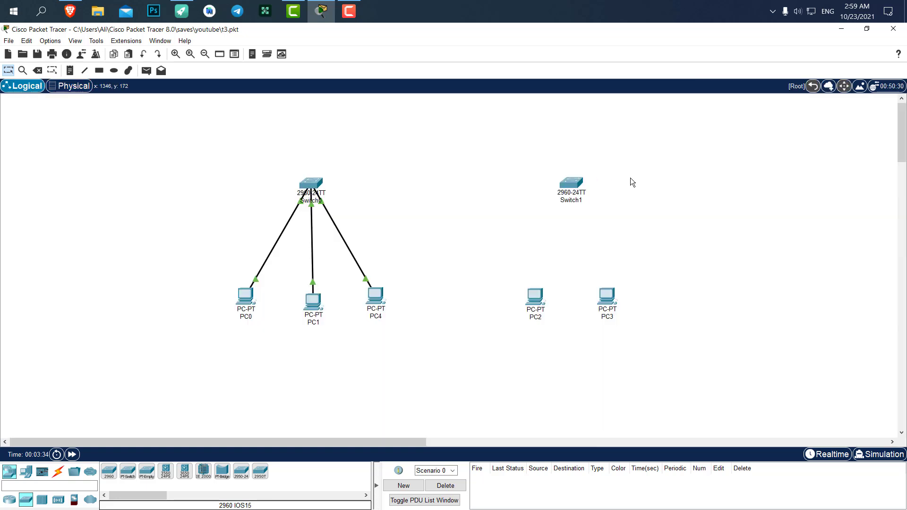
Cable PC2 and PC3 to Switch1 using automatic cable selection
{"action": "left_click_drag", "start_coordinate": [573, 183], "coordinate": [571, 181]}
{"action": "left_click", "coordinate": [58, 471]}
{"action": "left_click", "coordinate": [109, 471]}
{"action": "left_click", "coordinate": [534, 297]}
{"action": "left_click", "coordinate": [570, 184]}
{"action": "left_click", "coordinate": [109, 471]}
{"action": "left_click", "coordinate": [606, 296]}
{"action": "left_click", "coordinate": [571, 184]}
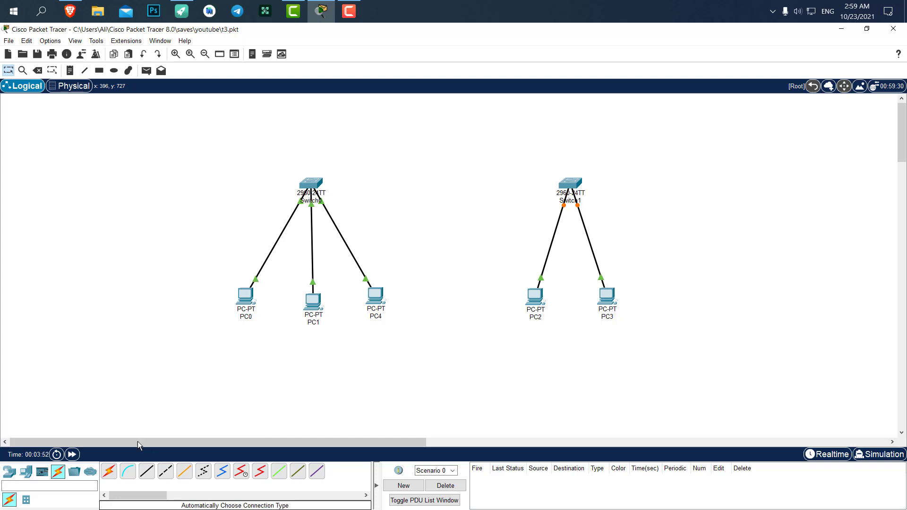
Link Switch0 to Switch1 with an automatically chosen crossover cable
{"action": "left_click", "coordinate": [110, 475]}
{"action": "left_click", "coordinate": [311, 183]}
{"action": "left_click", "coordinate": [573, 183]}
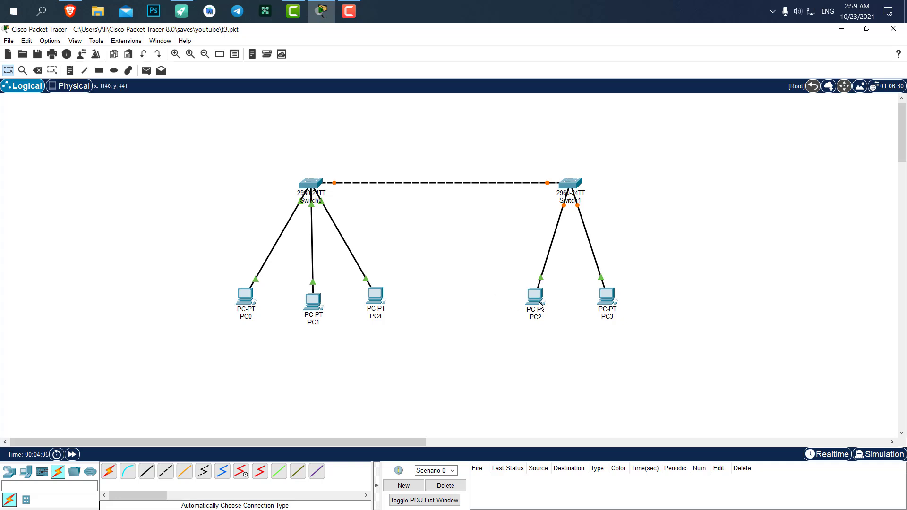
Set PC2's IPv4 address to 192.168.1.20 with the default 255.255.255.0 mask
{"action": "left_click", "coordinate": [536, 298]}
{"action": "left_click_drag", "start_coordinate": [424, 111], "coordinate": [277, 121]}
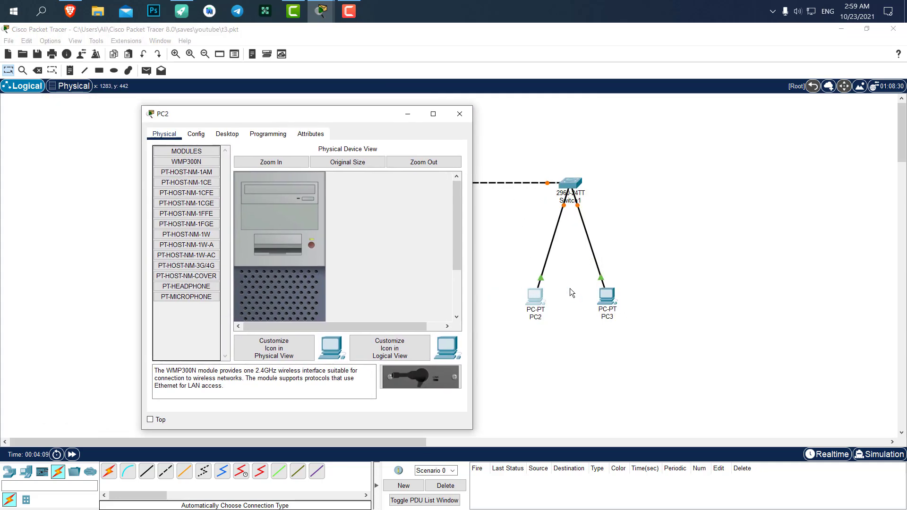
{"action": "left_click", "coordinate": [198, 135]}
{"action": "left_click", "coordinate": [233, 136]}
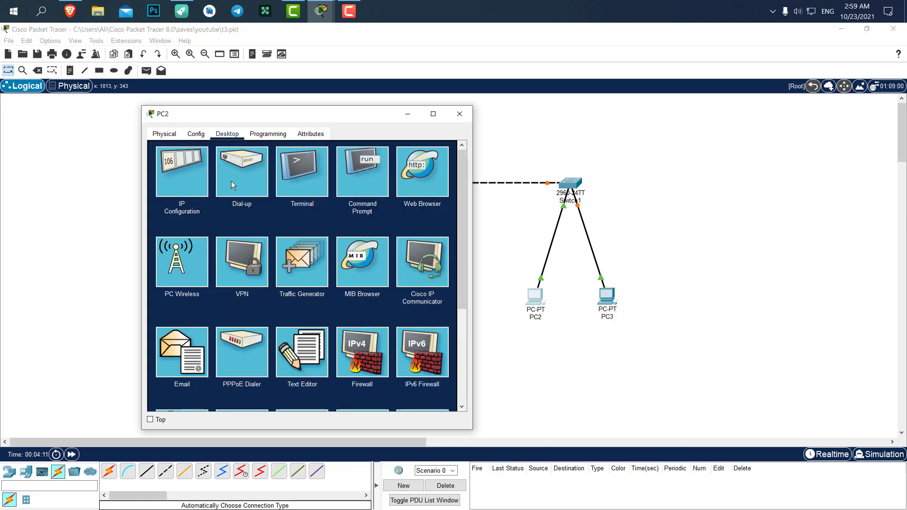
{"action": "left_click", "coordinate": [183, 177]}
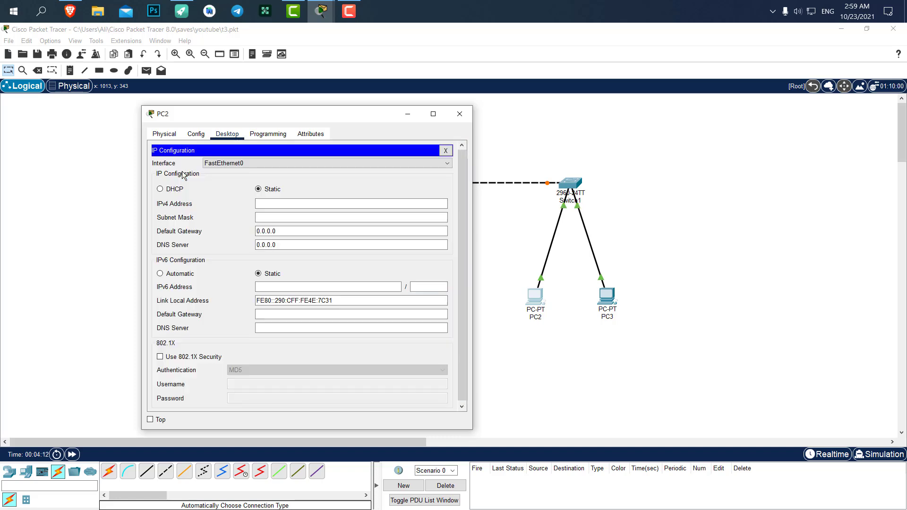
{"action": "left_click", "coordinate": [293, 204]}
{"action": "type", "text": "192.168.1.20"}
{"action": "key", "text": "Tab"}
{"action": "left_click", "coordinate": [460, 114]}
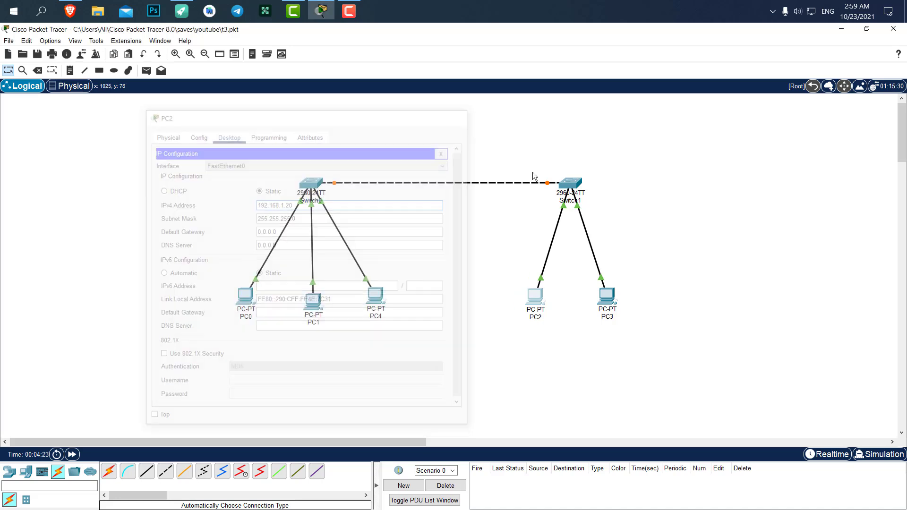
Set PC3's IPv4 address to 192.168.1.21
{"action": "left_click", "coordinate": [610, 305]}
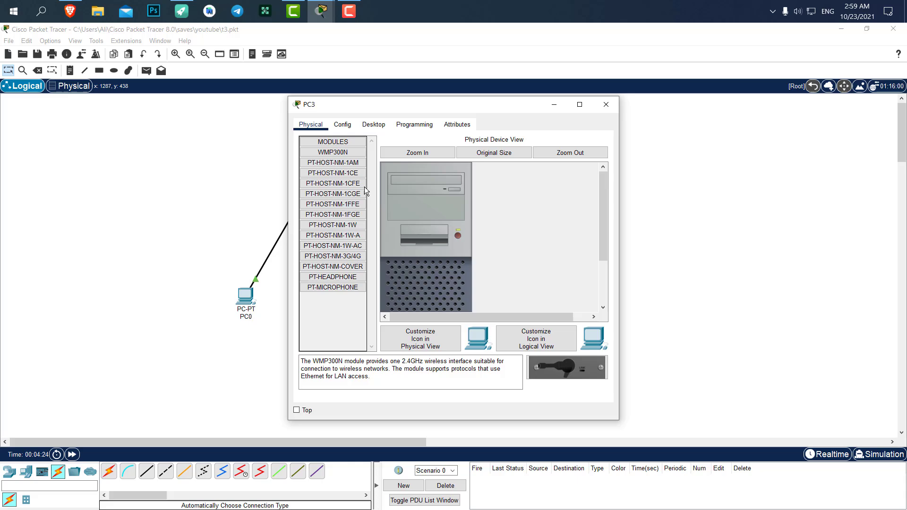
{"action": "left_click", "coordinate": [373, 124]}
{"action": "left_click", "coordinate": [336, 167]}
{"action": "left_click", "coordinate": [413, 196]}
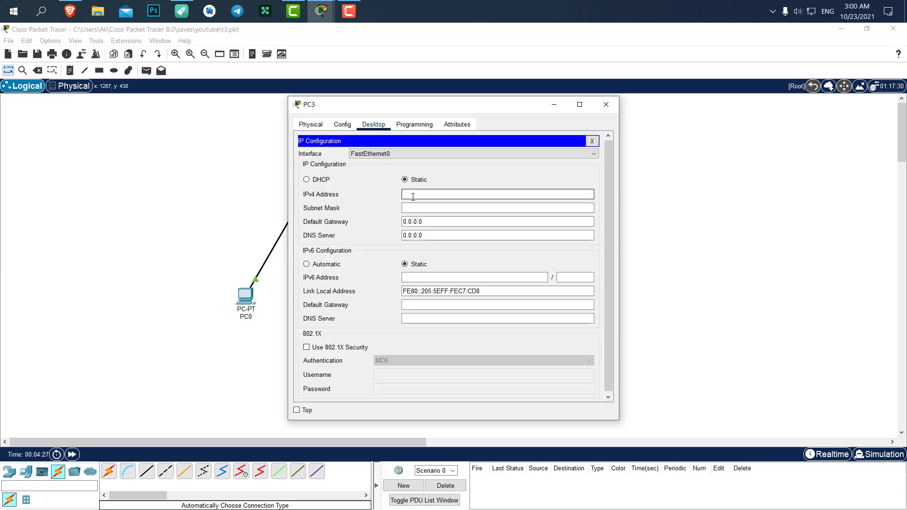
{"action": "type", "text": "192.168.1.21"}
{"action": "left_click", "coordinate": [607, 104]}
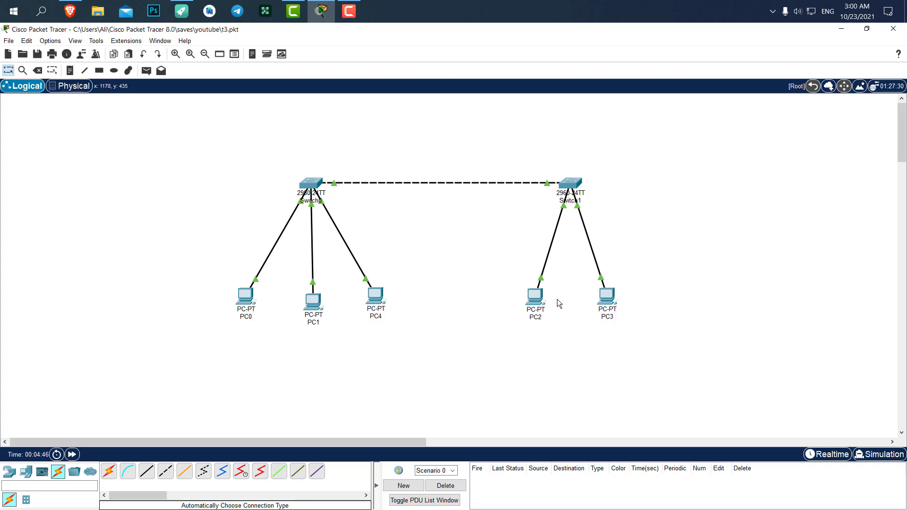
Ping 192.168.1.10 from PC2's command prompt, getting 4 of 4 replies, then close the window
{"action": "left_click", "coordinate": [535, 294]}
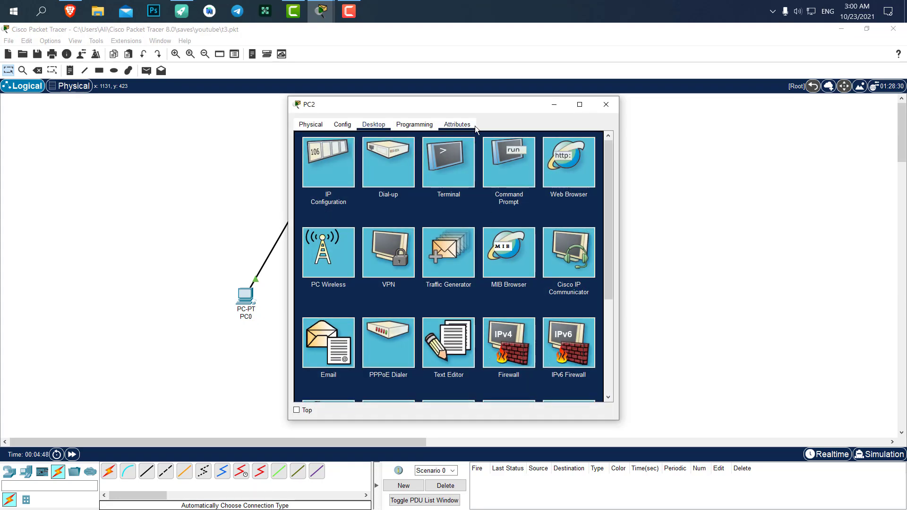
{"action": "left_click", "coordinate": [506, 151]}
{"action": "left_click_drag", "start_coordinate": [470, 104], "coordinate": [657, 112]}
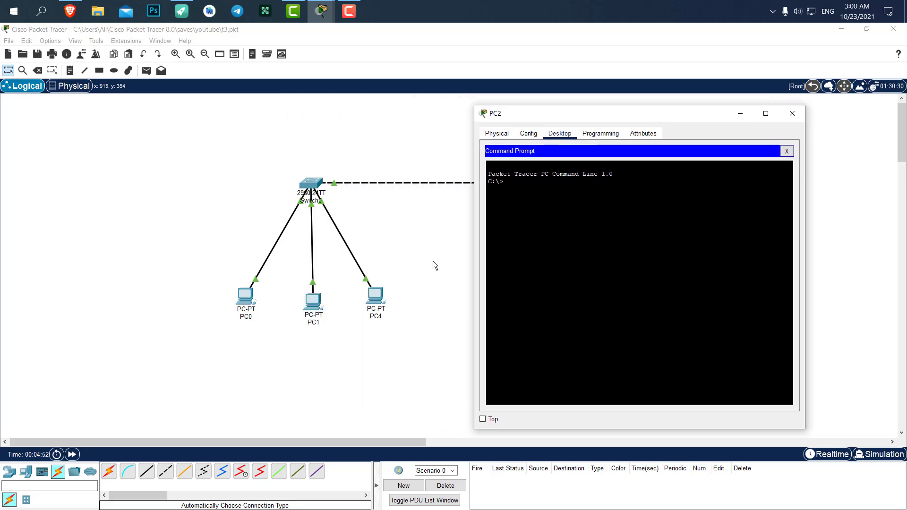
{"action": "type", "text": "ping 192.168.1.10"}
{"action": "key", "text": "Return"}
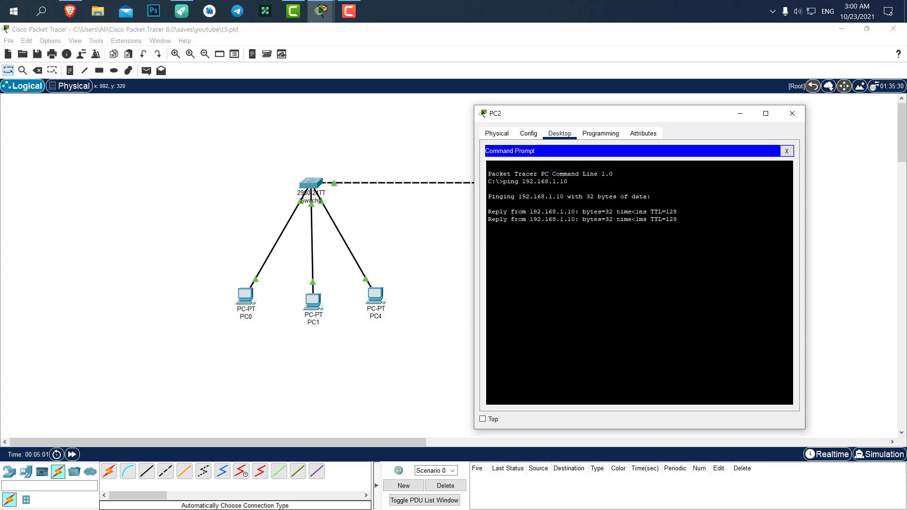
{"action": "left_click", "coordinate": [792, 114]}
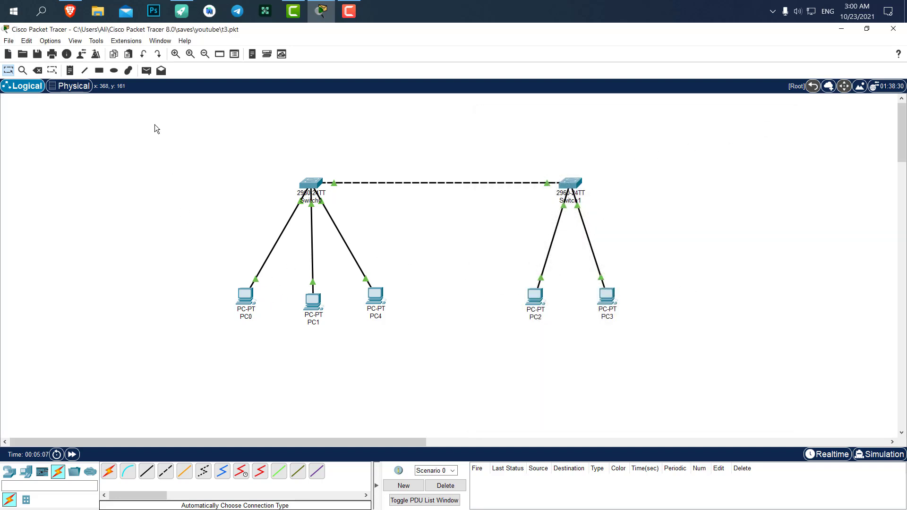
Send a simple ICMP PDU from PC3 to PC1 and play it in Simulation mode until Successful
{"action": "left_click", "coordinate": [146, 71]}
{"action": "left_click", "coordinate": [607, 296]}
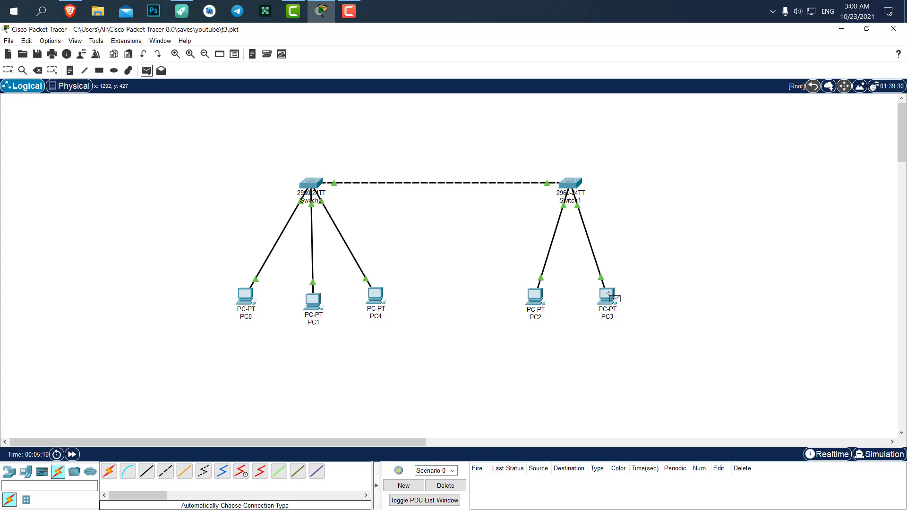
{"action": "left_click", "coordinate": [314, 306]}
{"action": "left_click", "coordinate": [878, 454]}
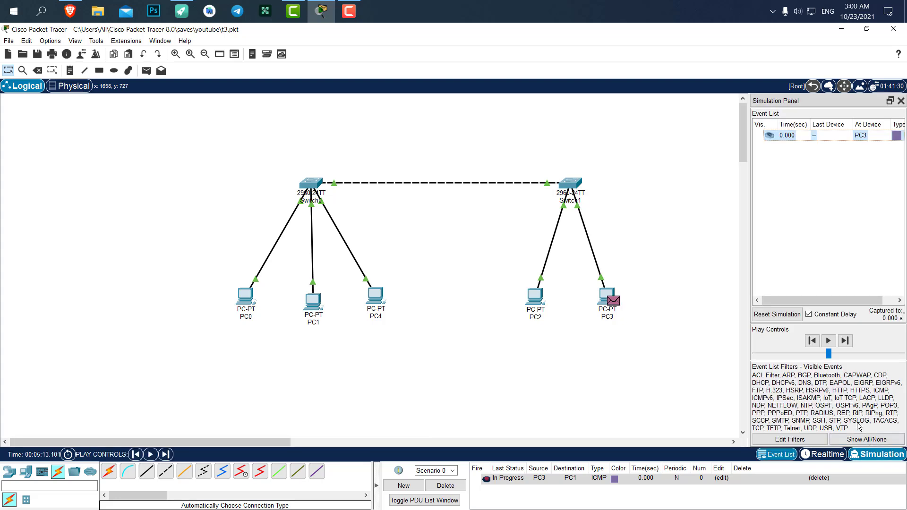
{"action": "left_click", "coordinate": [828, 341]}
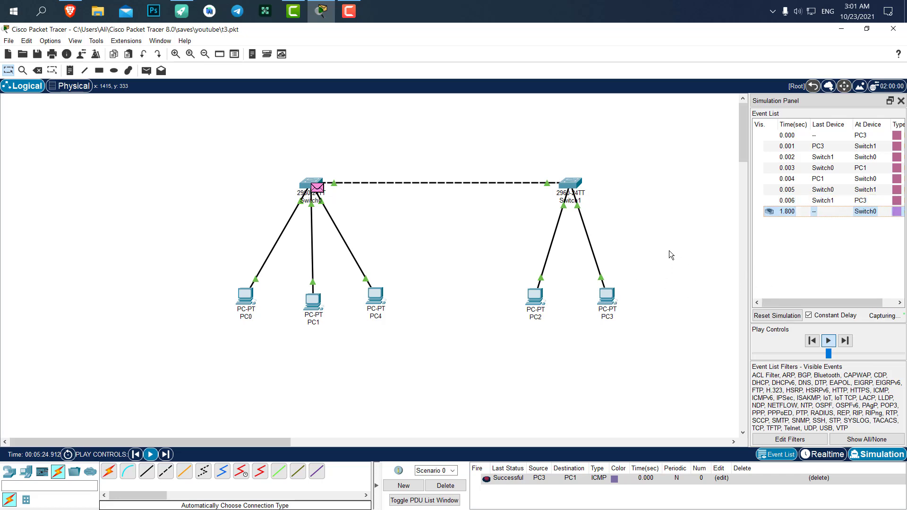
Reset the simulation, delete the PC3-to-PC1 PDU, and move all switches and PCs slightly left
{"action": "left_click", "coordinate": [770, 315]}
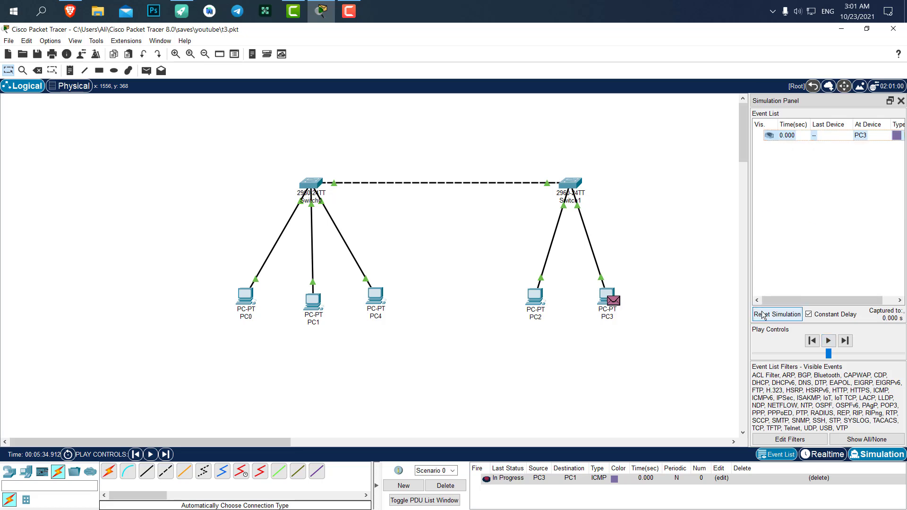
{"action": "left_click", "coordinate": [455, 486]}
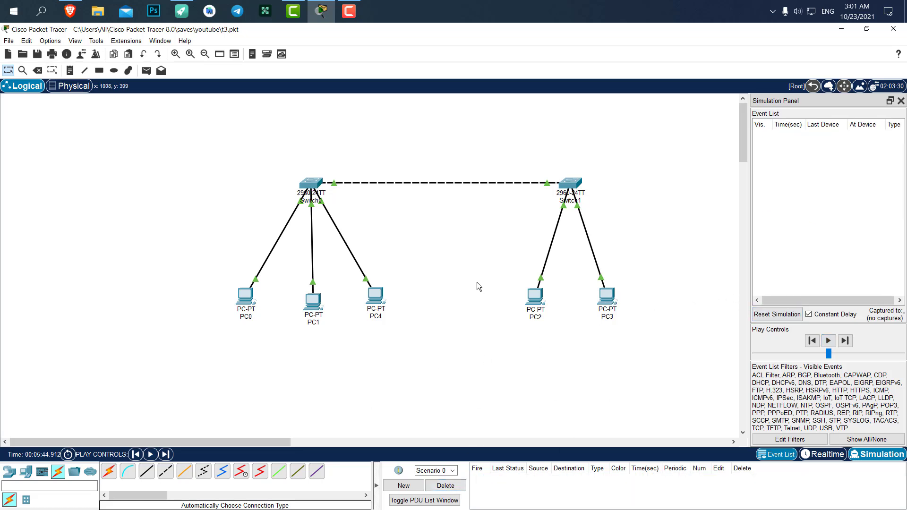
{"action": "left_click_drag", "start_coordinate": [656, 152], "coordinate": [209, 355]}
{"action": "left_click_drag", "start_coordinate": [305, 186], "coordinate": [274, 193]}
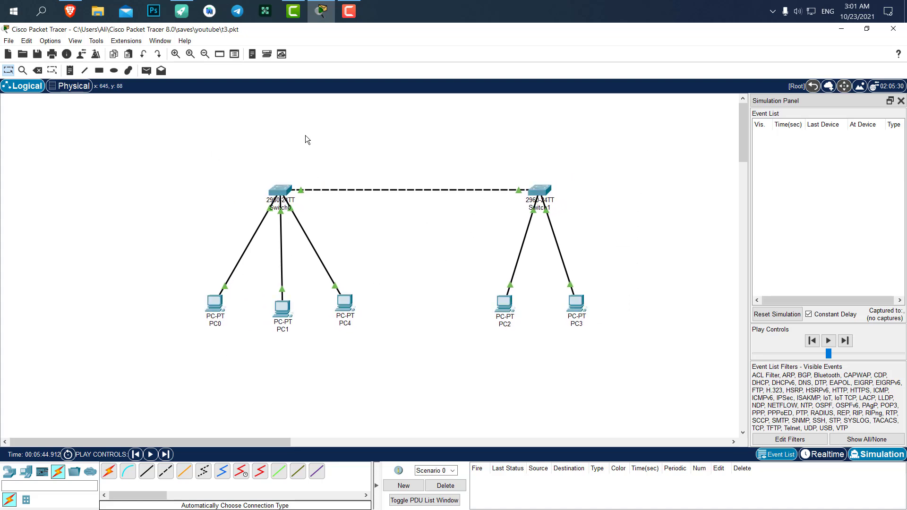